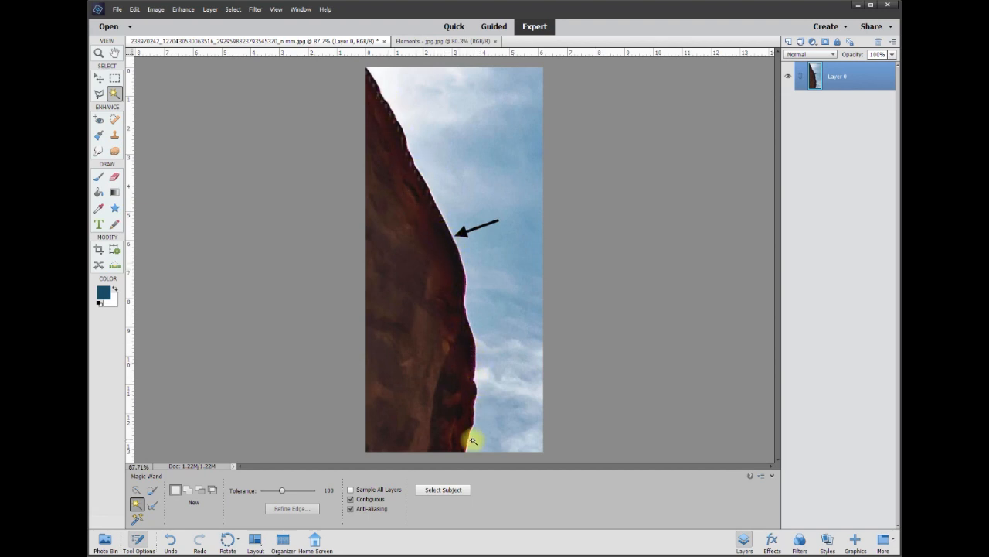
- Examine the white and pink fringe along the boundary between the brown rock and the sky, around the black arrow
scroll(450, 252, "up", 5)
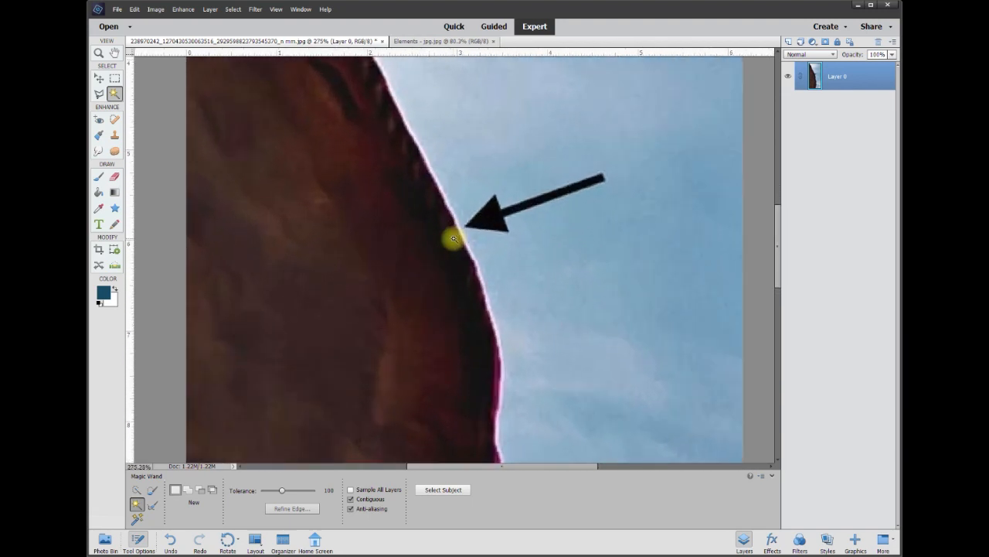
scroll(453, 238, "up", 2)
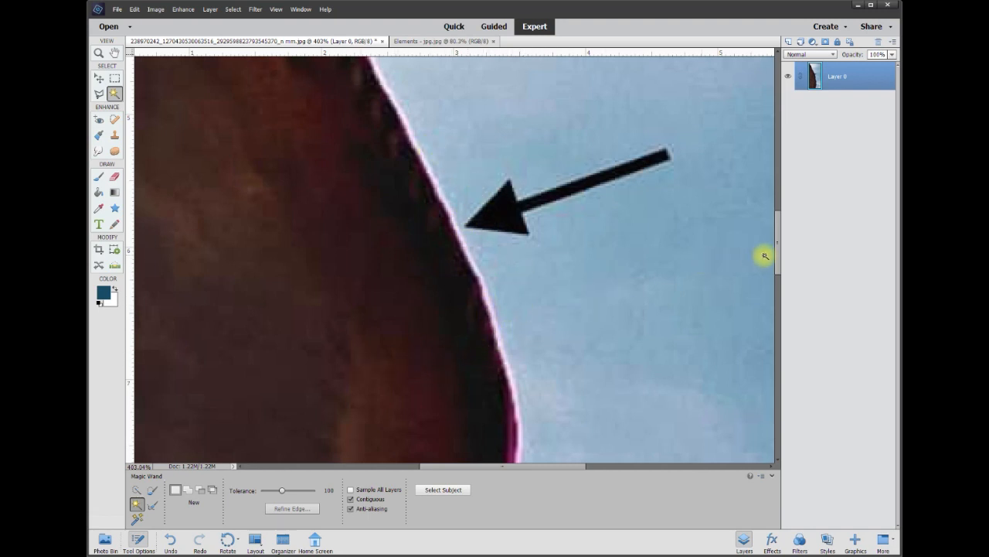
left_click_drag(570, 469, 580, 464)
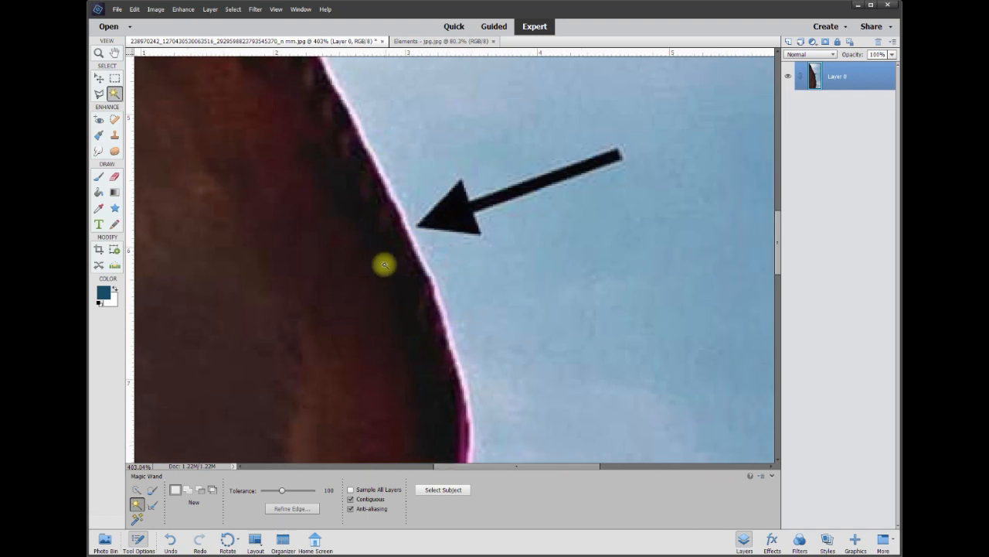
scroll(382, 222, "down", 2)
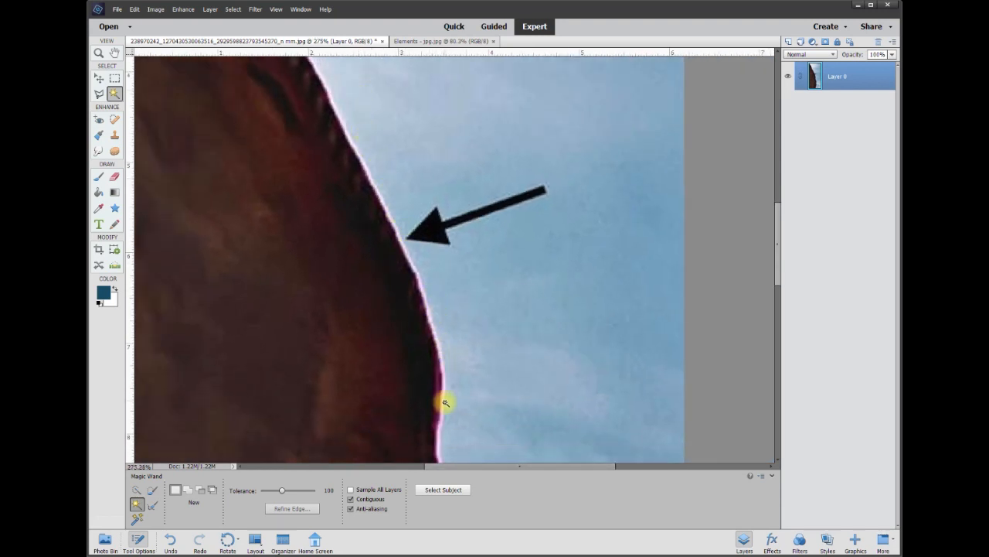
scroll(408, 287, "down", 3)
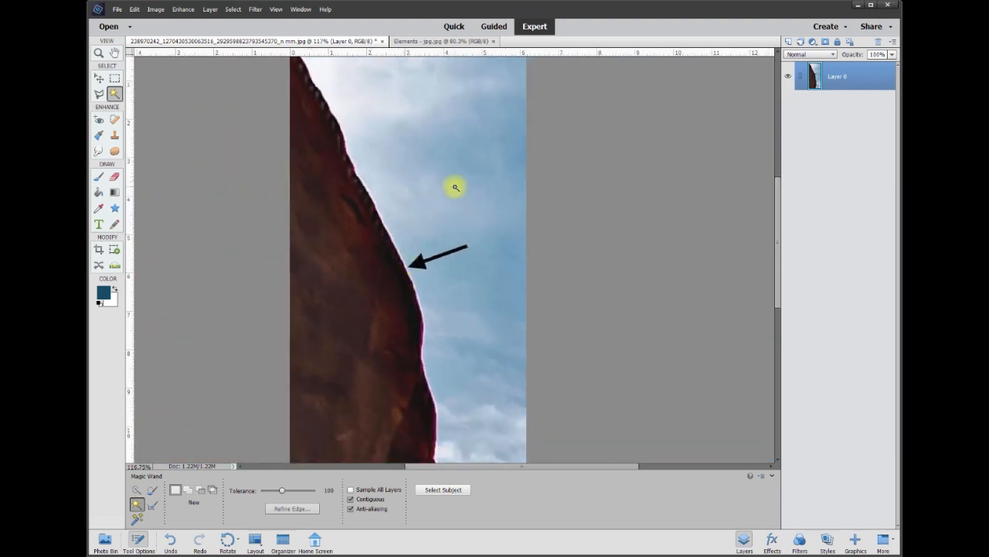
scroll(360, 285, "down", 1)
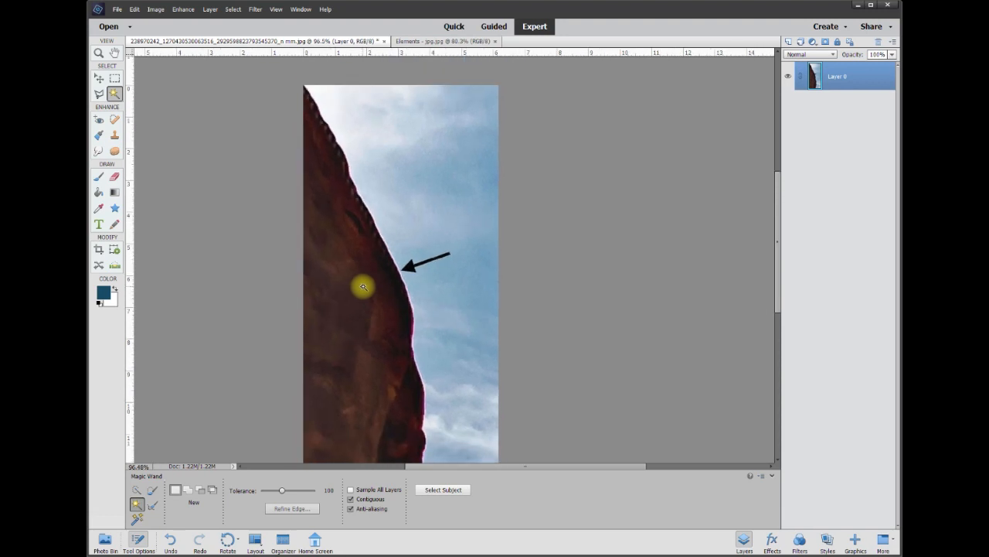
scroll(362, 289, "up", 1)
scroll(431, 254, "up", 1)
scroll(430, 286, "down", 1)
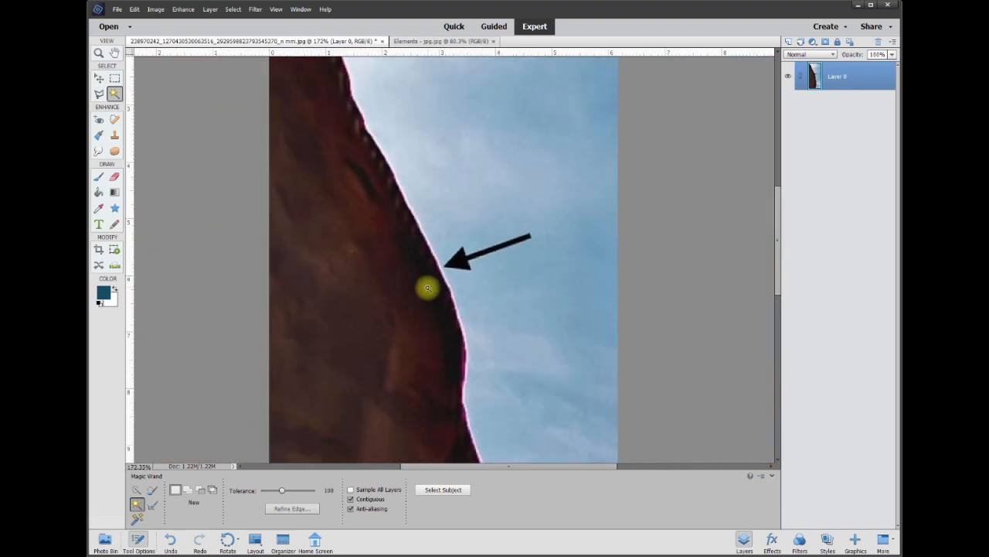
scroll(428, 289, "down", 2)
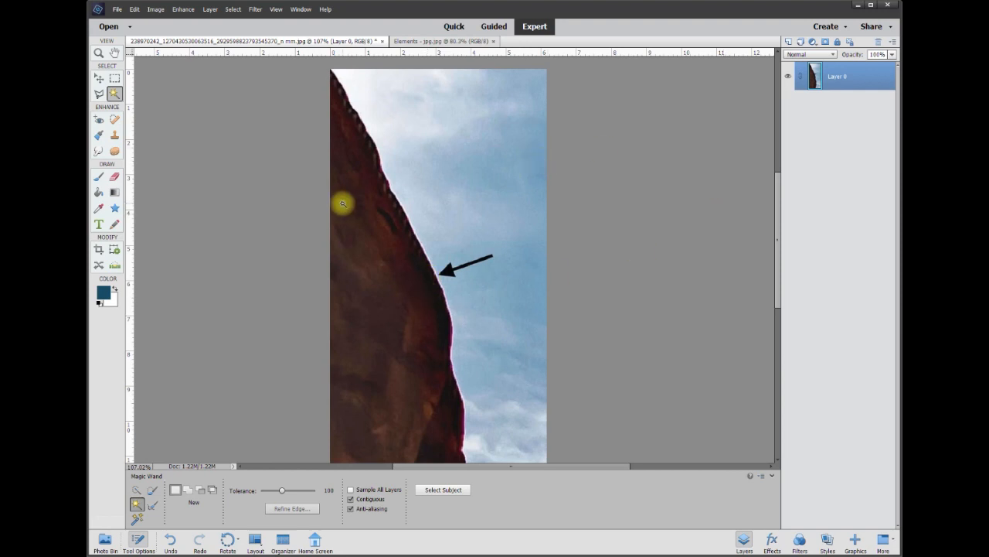
- Duplicate Layer 0 under the name Layer 0 copy and hide the original layer
right_click(839, 76)
left_click(862, 113)
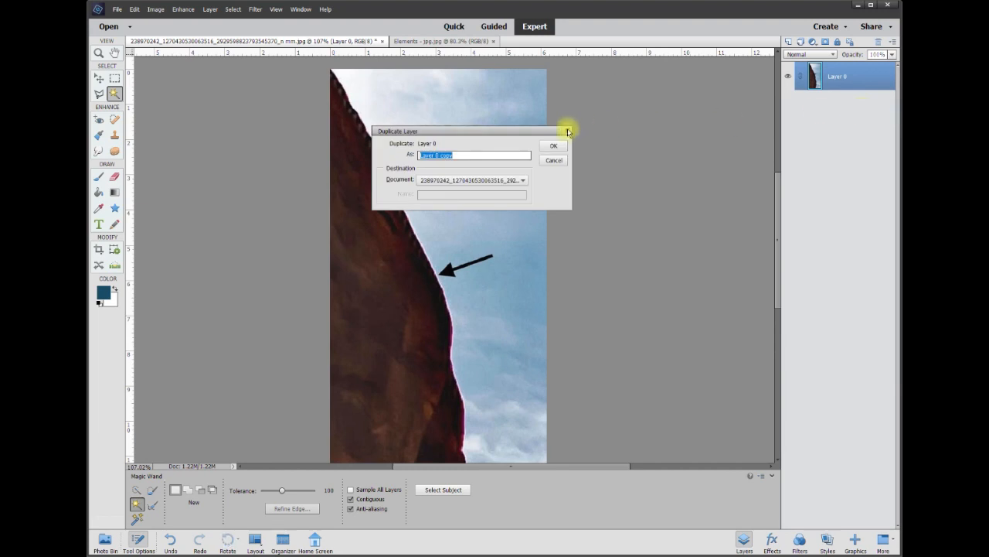
left_click(554, 147)
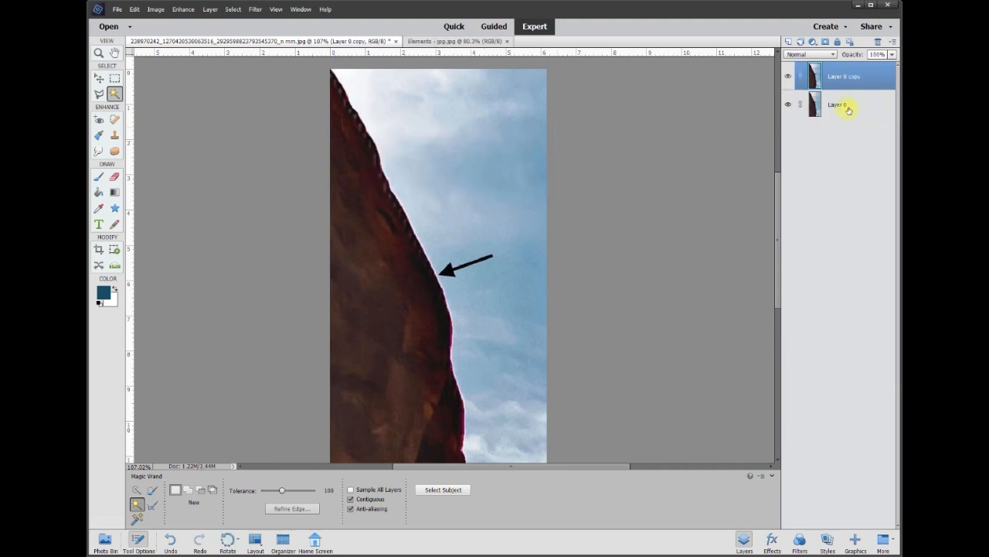
left_click(789, 105)
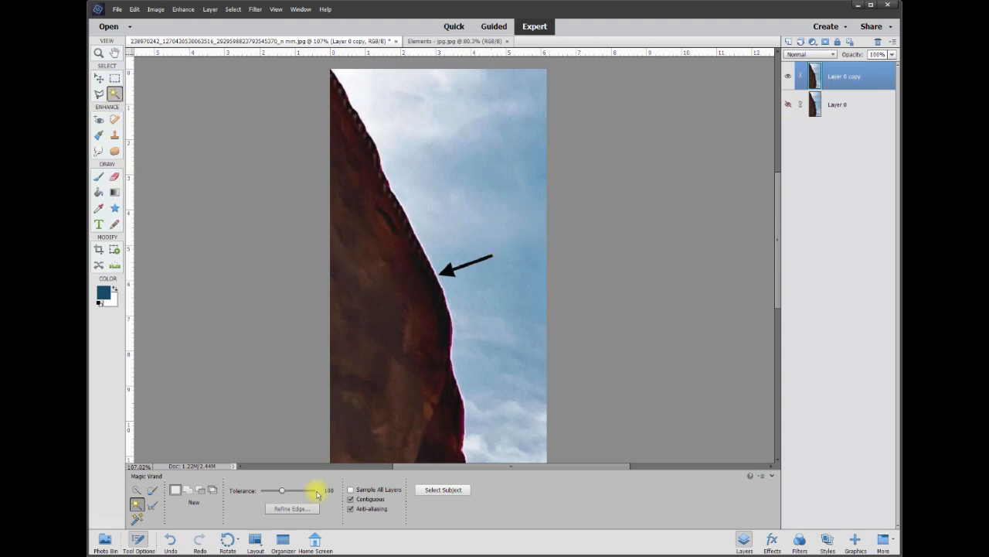
- Select the sky on Layer 0 copy with the Magic Wand at tolerance 100, delete it and deselect
scroll(499, 322, "down", 2)
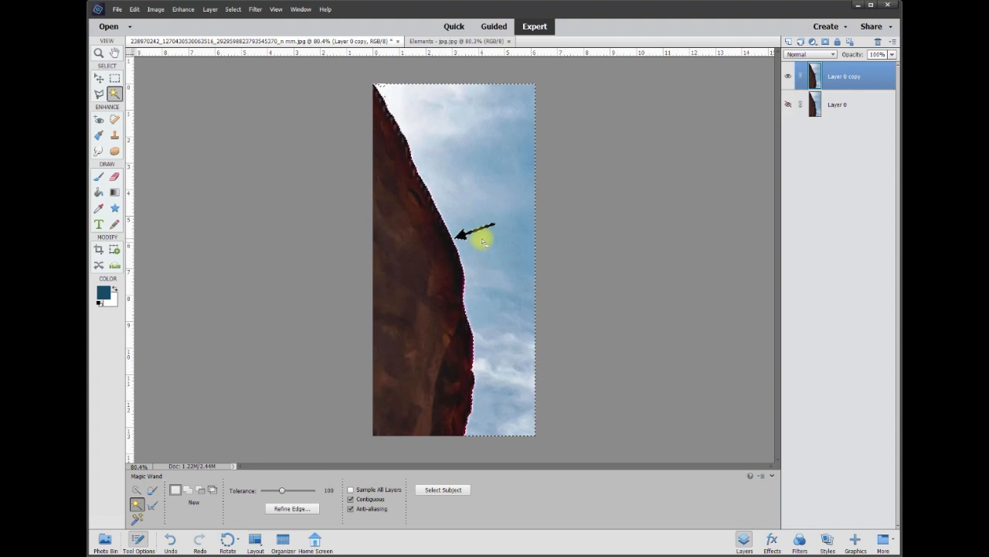
key("d")
key("Delete")
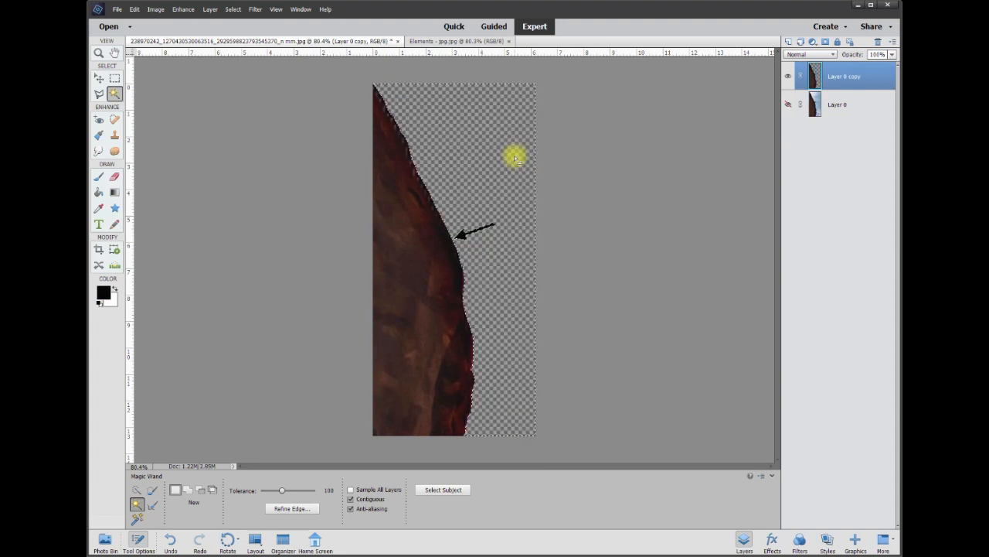
scroll(477, 251, "up", 2)
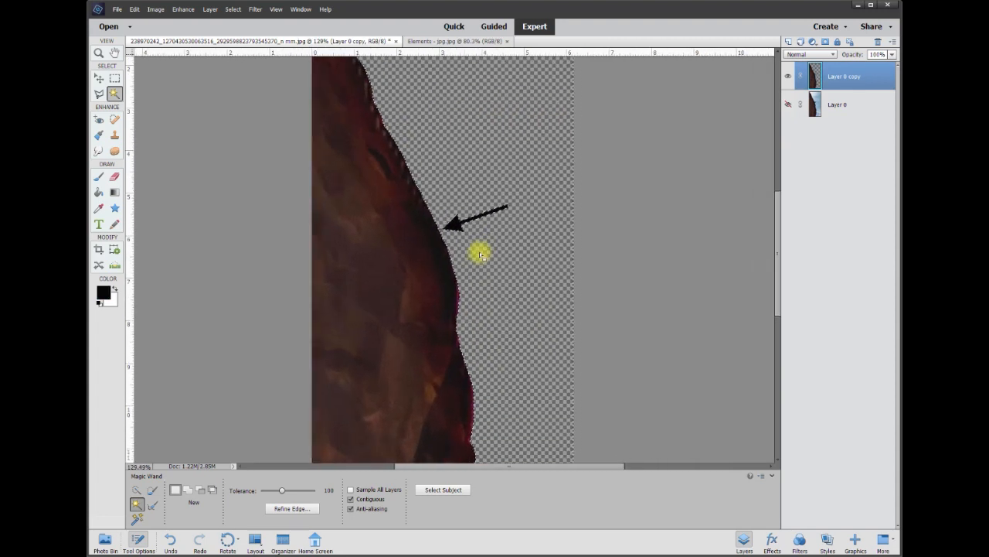
scroll(479, 255, "up", 3)
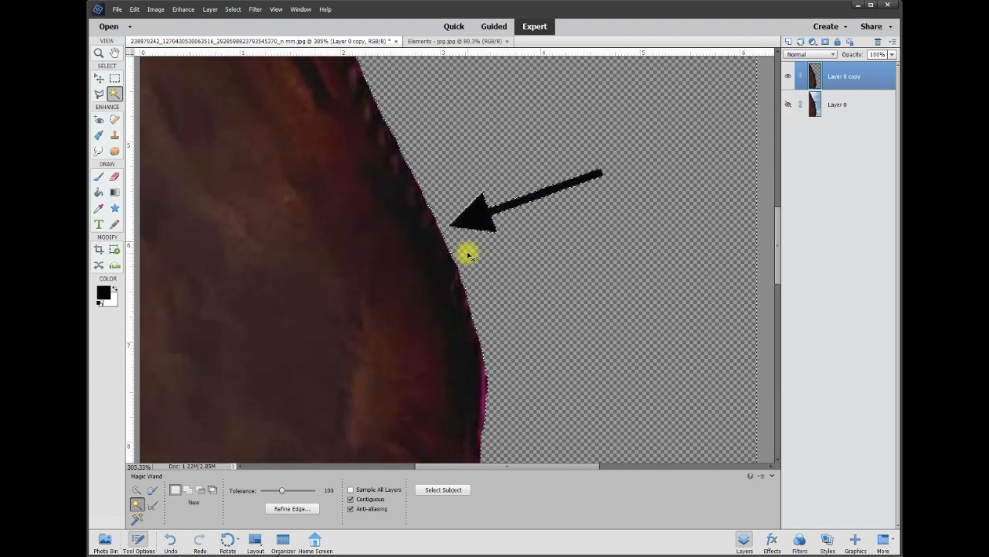
key("ctrl+d")
- Outline the black arrow on the layer copy with the Polygonal Lasso, delete it and clear the selection
left_click(98, 93)
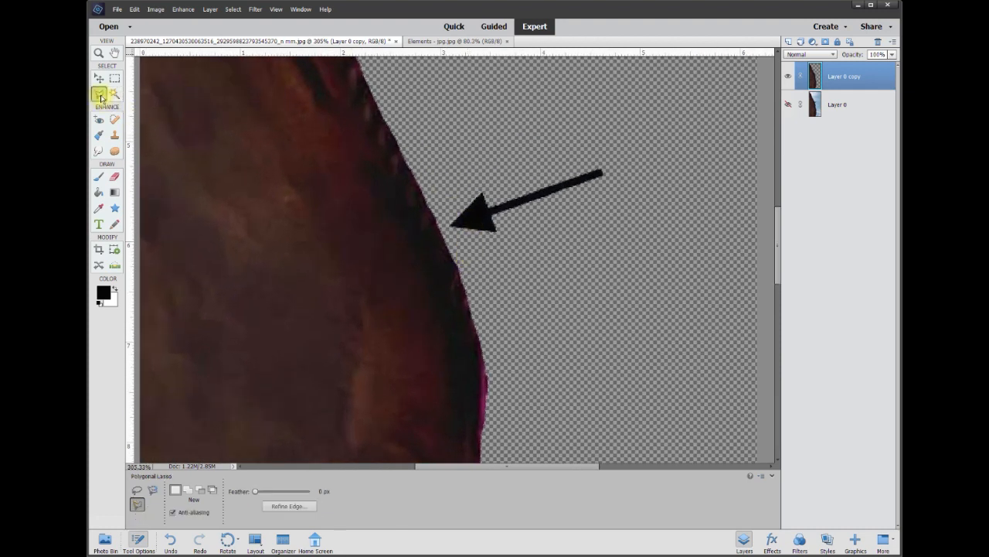
left_click(429, 178)
left_click(445, 227)
left_click(477, 248)
left_click(522, 247)
left_click(662, 190)
double_click(623, 152)
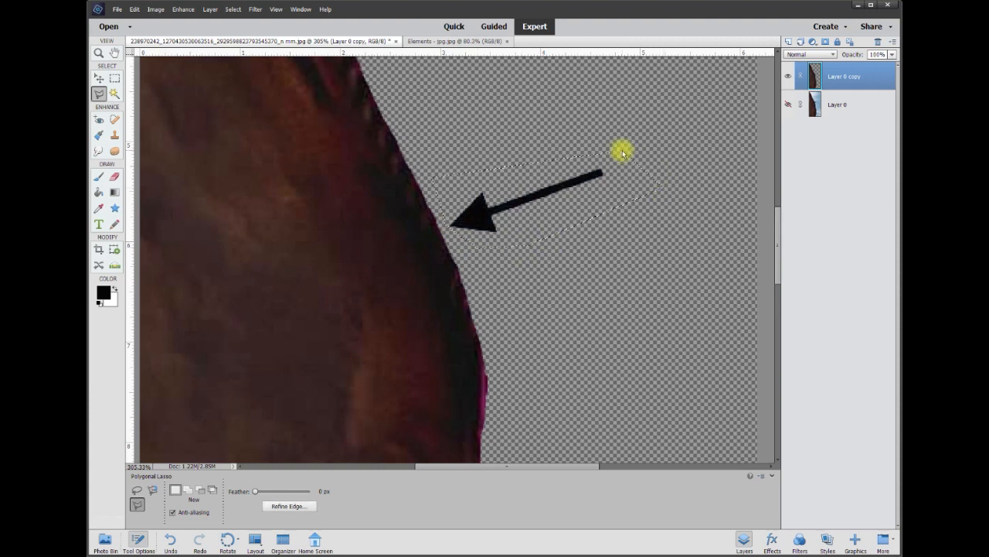
key("Delete")
key("ctrl+d")
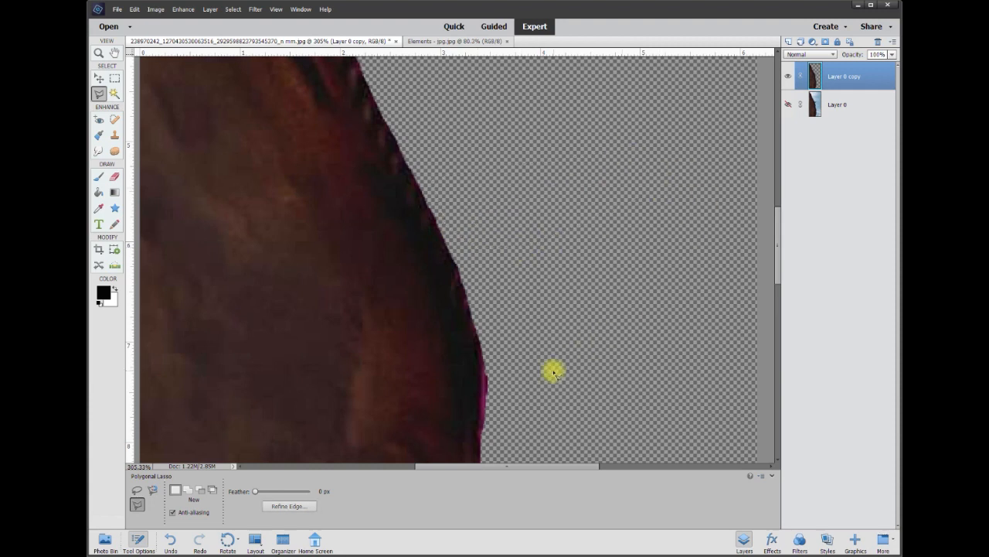
- Erase the pink fringe along the lower part of the rock's edge with a 5 px eraser brush, working up from its base
scroll(552, 368, "up", 2)
left_click_drag(777, 242, 777, 258)
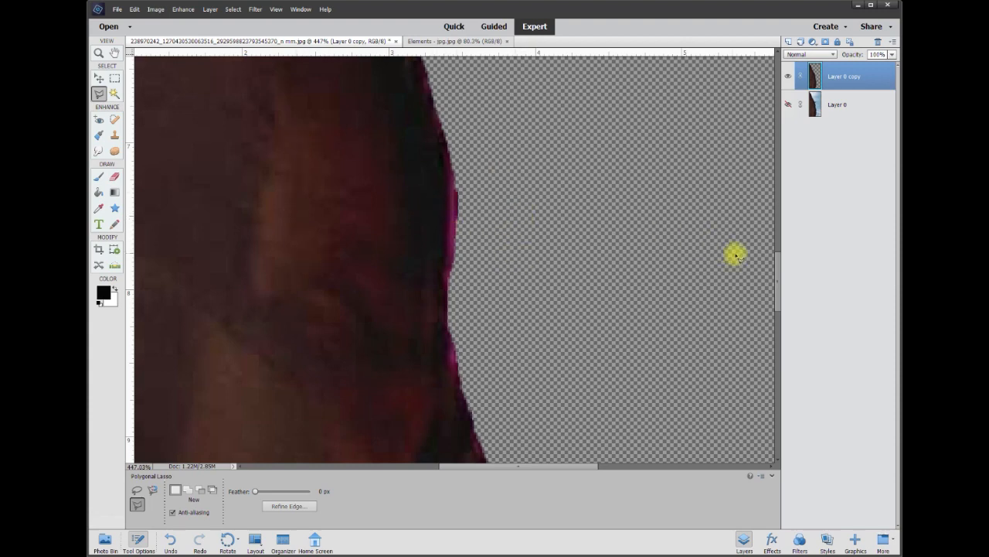
left_click_drag(779, 273, 779, 371)
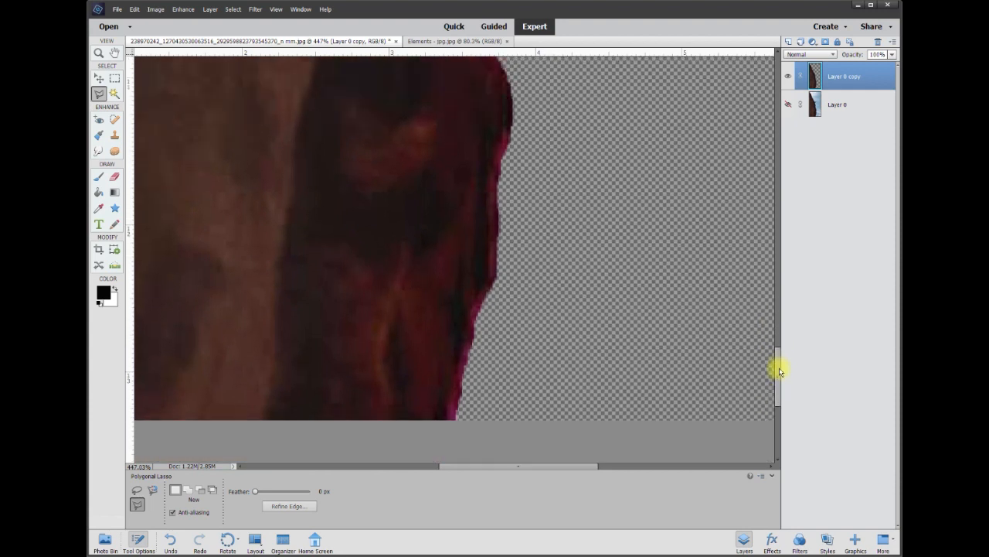
left_click(114, 181)
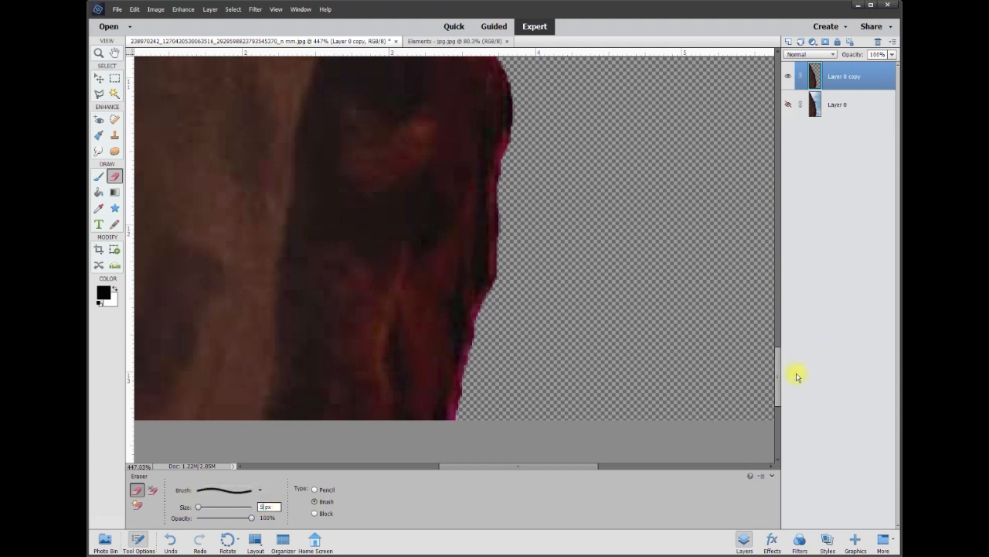
left_click_drag(779, 382, 778, 391)
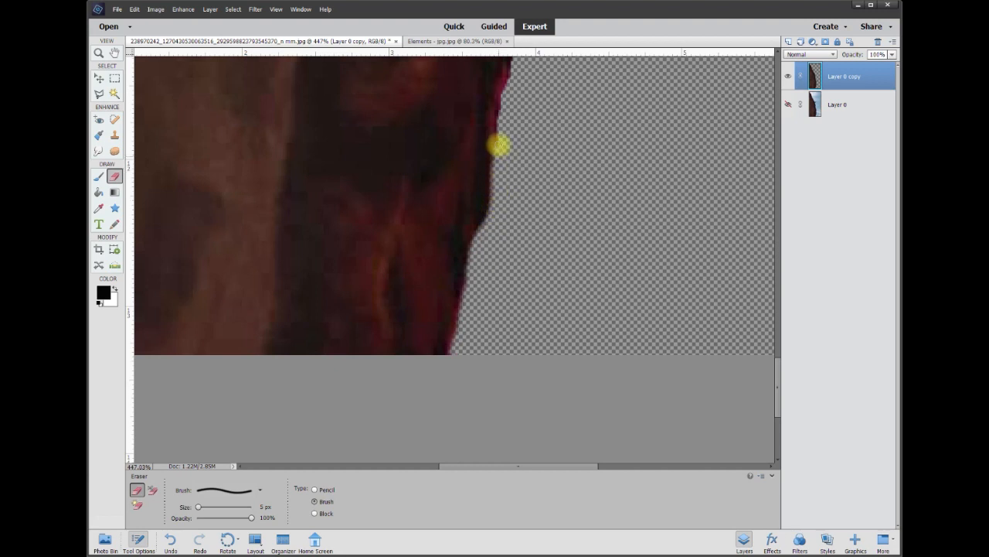
scroll(517, 78, "up", 5)
mouse_move(508, 386)
left_mouse_down()
mouse_move(497, 327)
mouse_move(499, 132)
left_mouse_up()
scroll(498, 132, "up", 5)
mouse_move(469, 371)
left_mouse_down()
mouse_move(456, 293)
mouse_move(459, 121)
left_mouse_up()
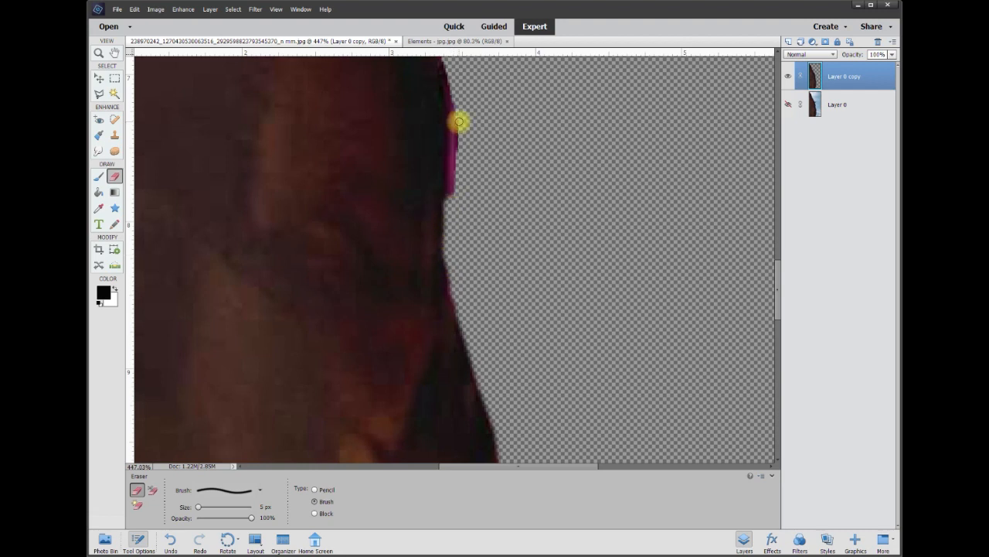
- Erase the remaining fringe along the rock's upper edge to its peak, and make Layer 0 visible again
scroll(408, 139, "up", 5)
scroll(307, 199, "up", 5)
scroll(307, 198, "left", 5)
mouse_move(568, 351)
left_mouse_down()
mouse_move(515, 254)
mouse_move(471, 127)
left_mouse_up()
scroll(471, 127, "up", 10)
left_click_drag(463, 394, 294, 109)
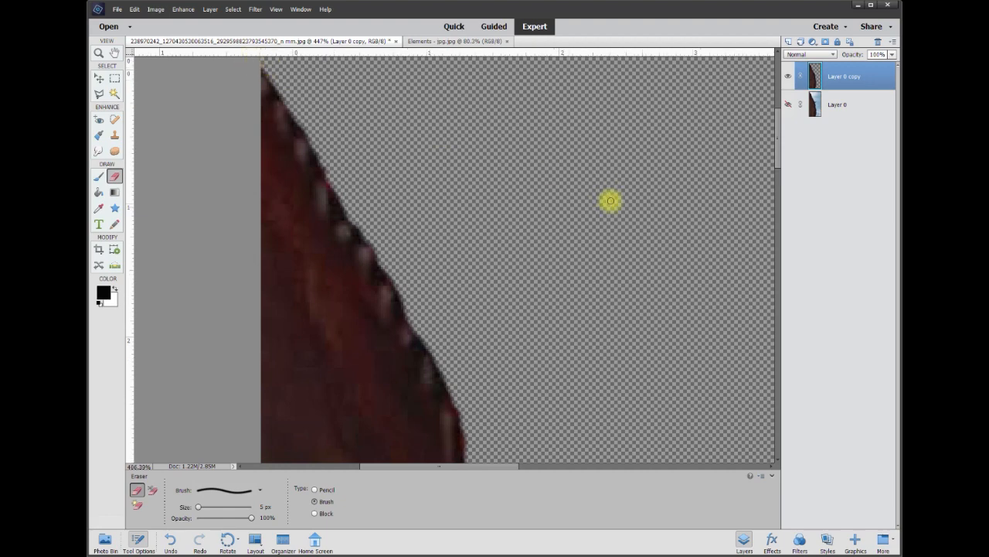
scroll(595, 232, "down", 6)
scroll(519, 291, "down", 2)
scroll(483, 279, "up", 2)
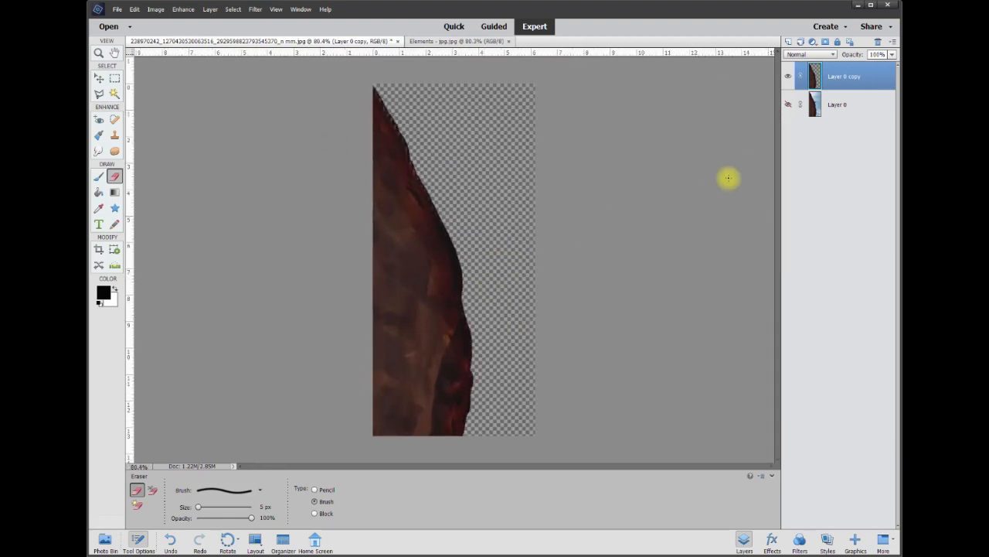
left_click(788, 105)
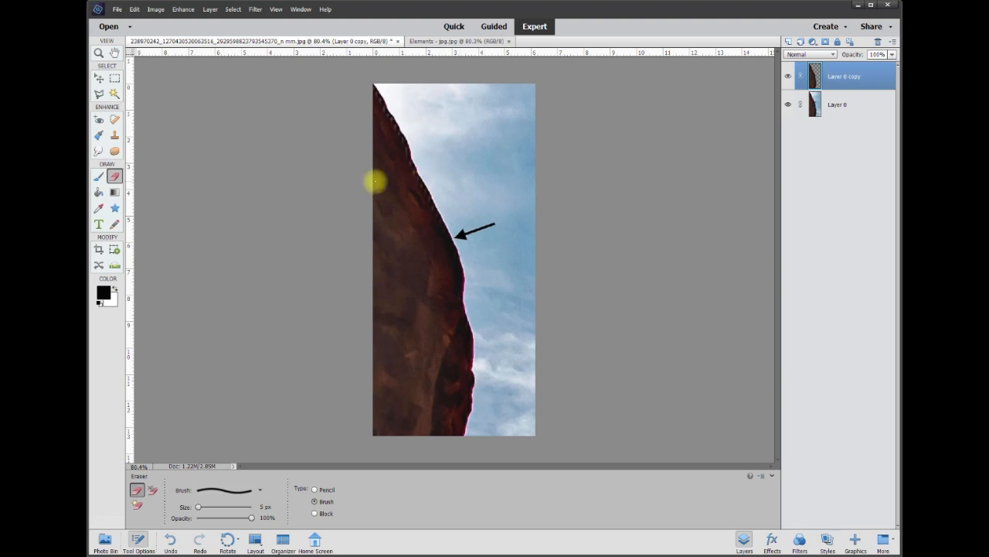
- Try nudging the cut-out rock layer a few pixels to the right so that it covers the fringe on Layer 0
left_click(99, 80)
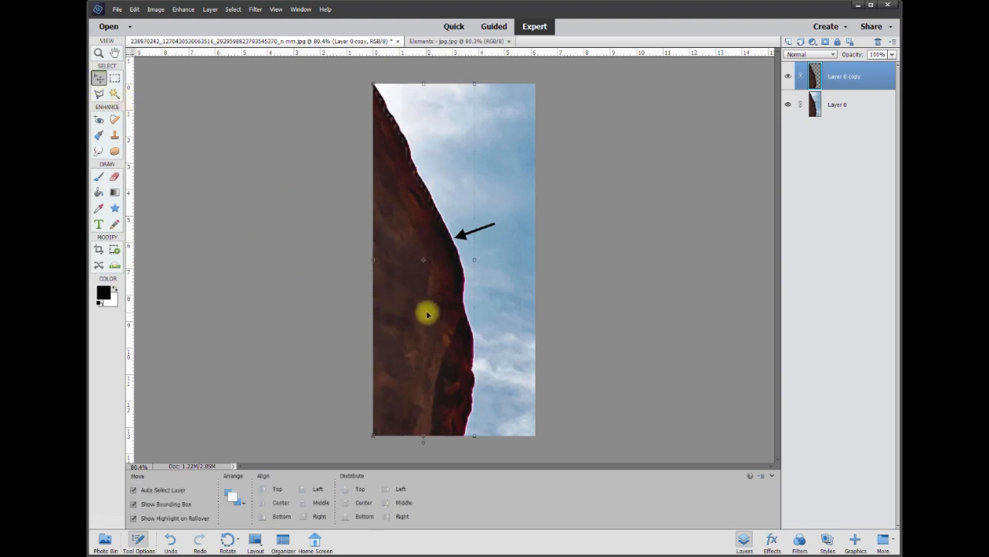
key("Right")
key("Right")
key("Right")
key("Right")
key("Right")
key("Right")
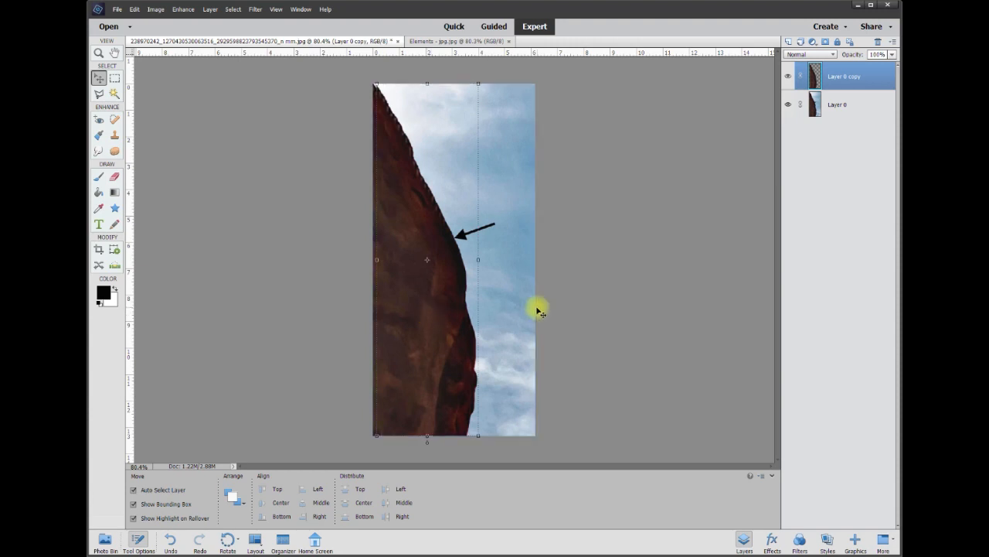
- Shift the rock layer back and forth over the fringe to compare both placements, ending at its original position
scroll(495, 294, "up", 5)
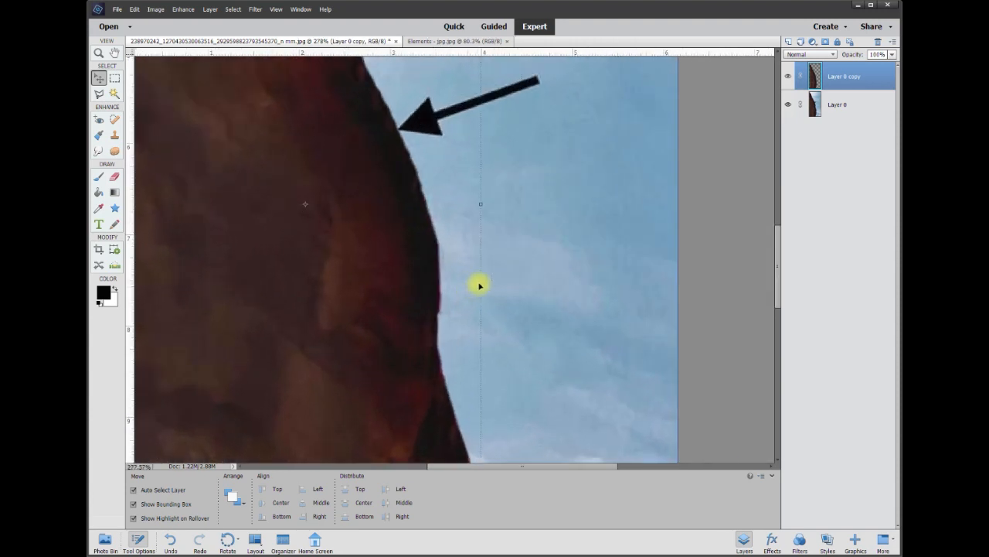
key("Left")
key("Left")
key("Left")
key("Left")
key("Left")
key("Left")
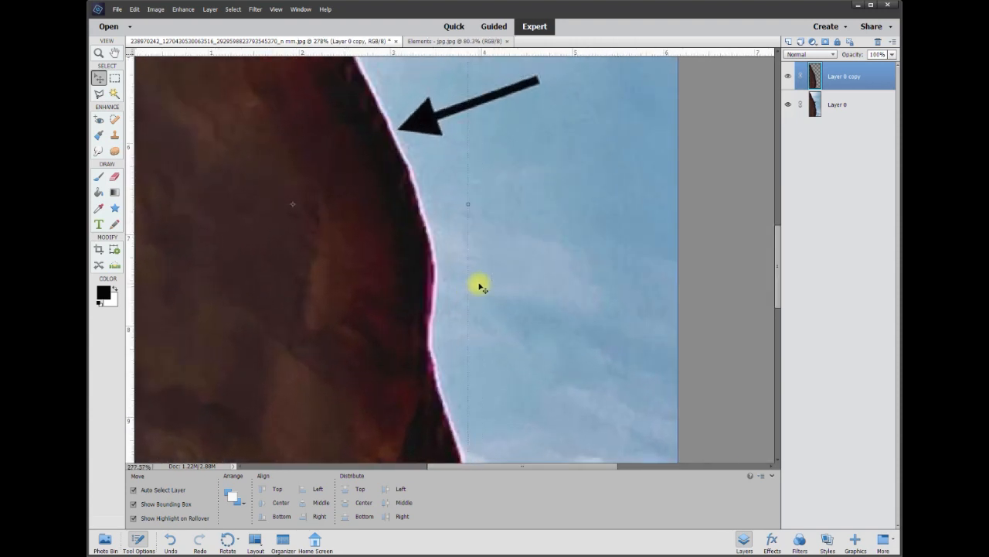
key("Right")
key("Right")
key("Right")
key("Right")
key("Right")
key("Right")
key("Left")
key("Left")
key("Left")
key("Left")
key("Left")
key("Left")
key("Right")
key("Right")
key("Right")
key("Right")
key("Right")
key("Right")
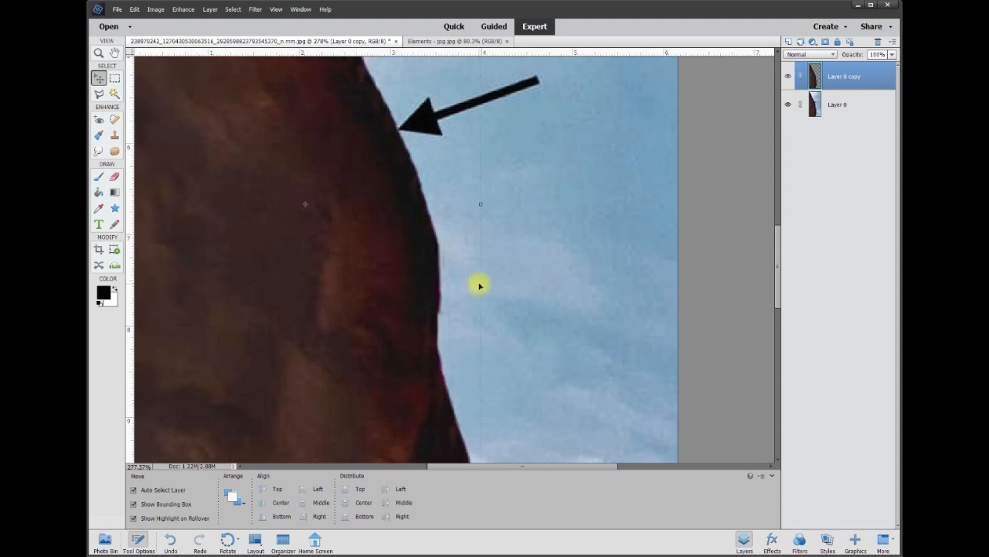
key("Left")
key("Left")
key("Left")
key("Left")
key("Left")
key("Left")
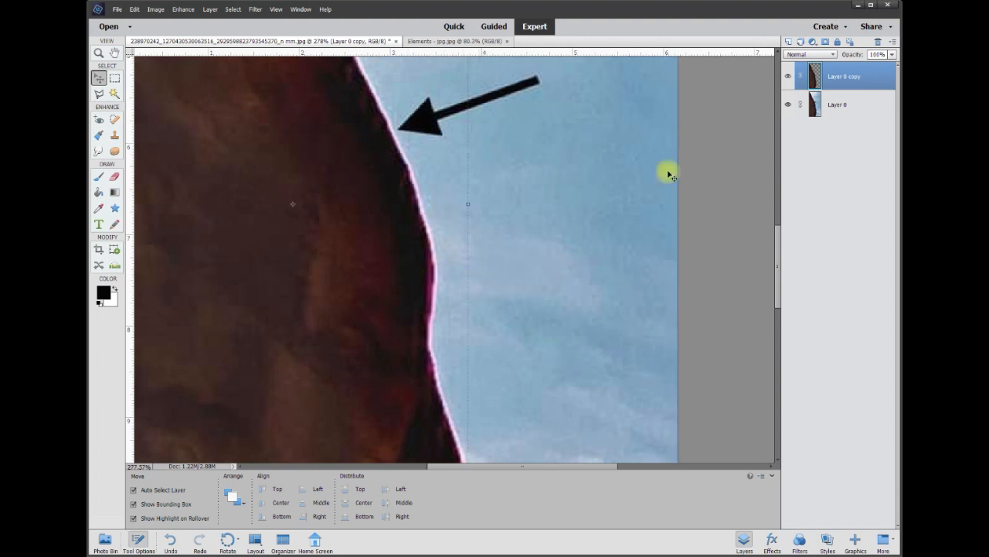
- Smudge away the pink fringe on Layer 0 along the rock's lower edge, from its base upward, with a 50 px brush at 50% strength
left_click_drag(778, 289, 779, 371)
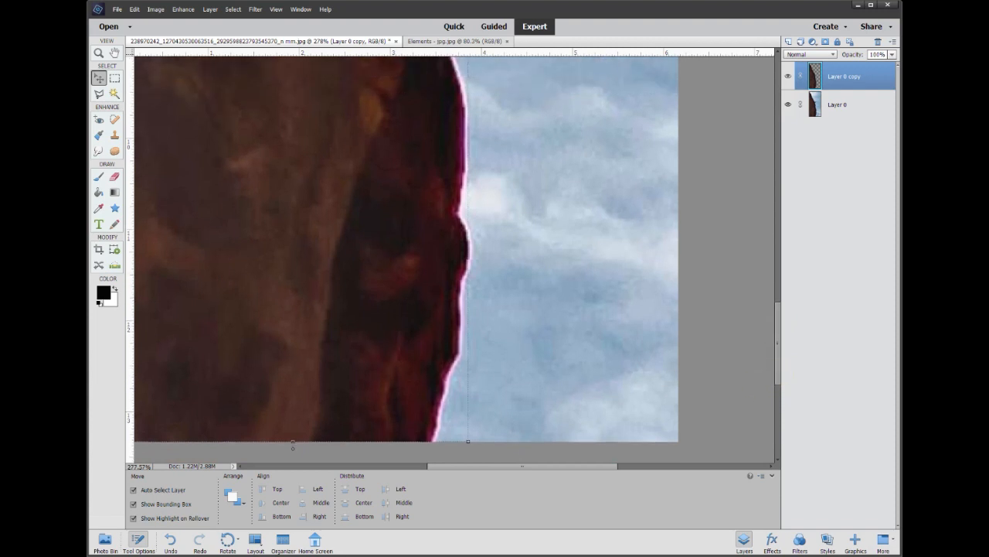
left_click(98, 152)
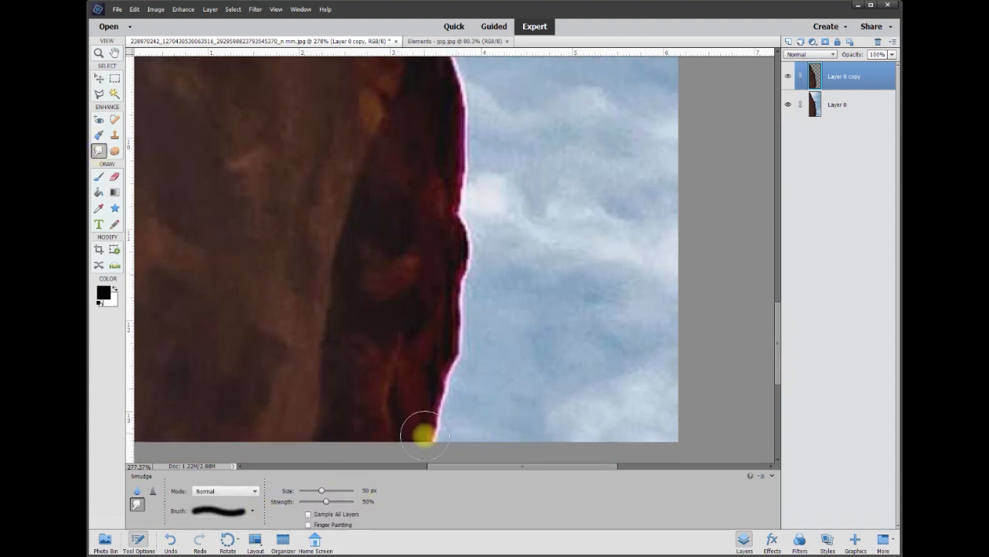
key("alt+bracketleft")
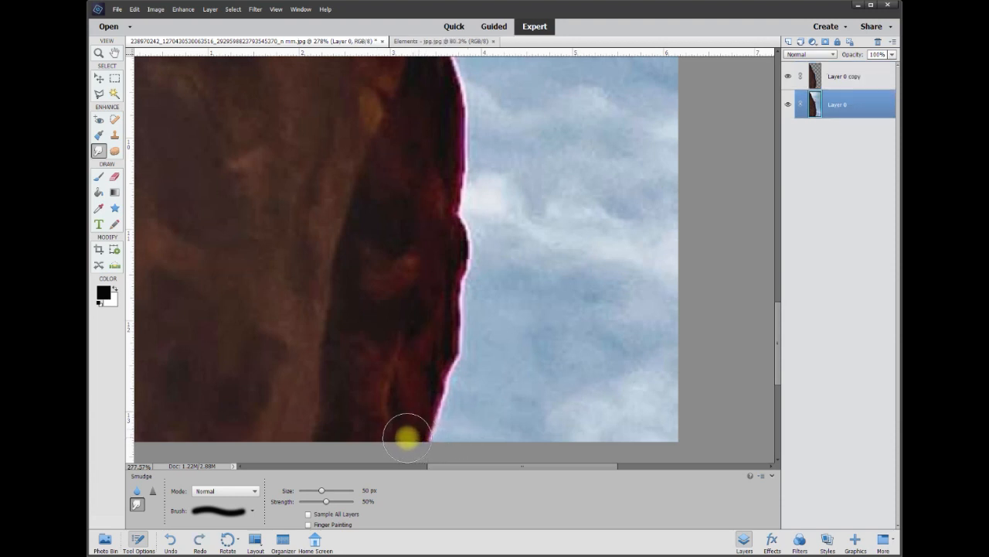
mouse_move(414, 436)
left_mouse_down()
mouse_move(430, 412)
mouse_move(425, 398)
mouse_move(442, 371)
mouse_move(426, 349)
mouse_move(458, 295)
mouse_move(454, 254)
mouse_move(434, 220)
mouse_move(458, 129)
mouse_move(445, 80)
left_mouse_up()
left_click_drag(777, 344, 777, 280)
mouse_move(455, 362)
left_mouse_down()
mouse_move(428, 353)
mouse_move(449, 346)
mouse_move(444, 333)
mouse_move(420, 333)
mouse_move(437, 305)
mouse_move(421, 299)
mouse_move(424, 149)
mouse_move(400, 97)
mouse_move(422, 254)
left_mouse_up()
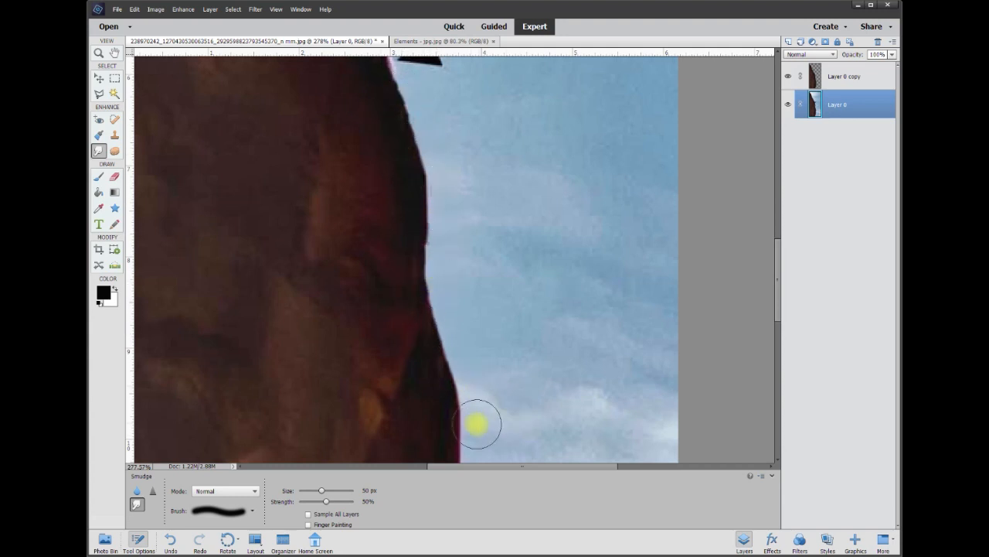
- Smudge away the fringe beside the black arrow on Layer 0, and blend the arrow into the sky with a 25 px brush
left_click_drag(777, 289, 779, 245)
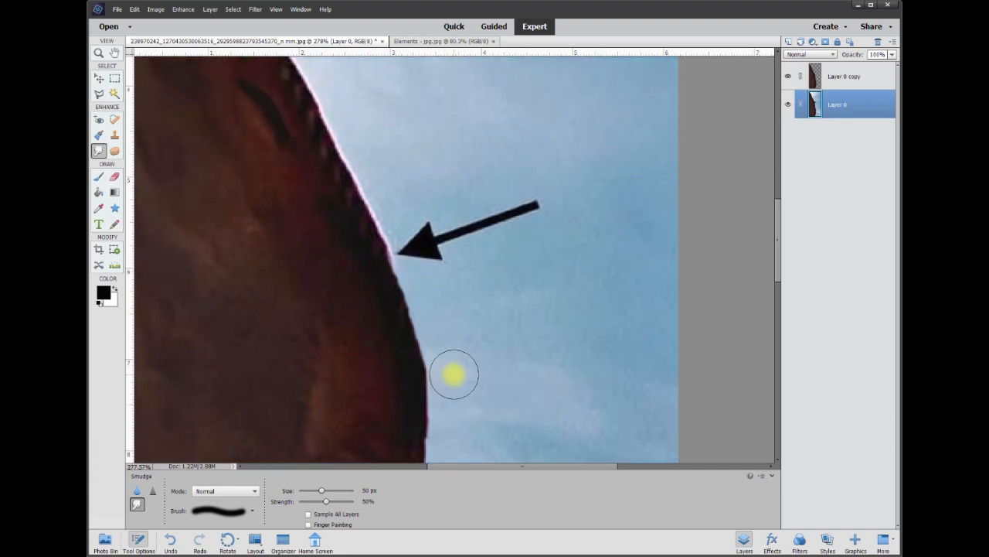
left_click_drag(379, 225, 320, 108)
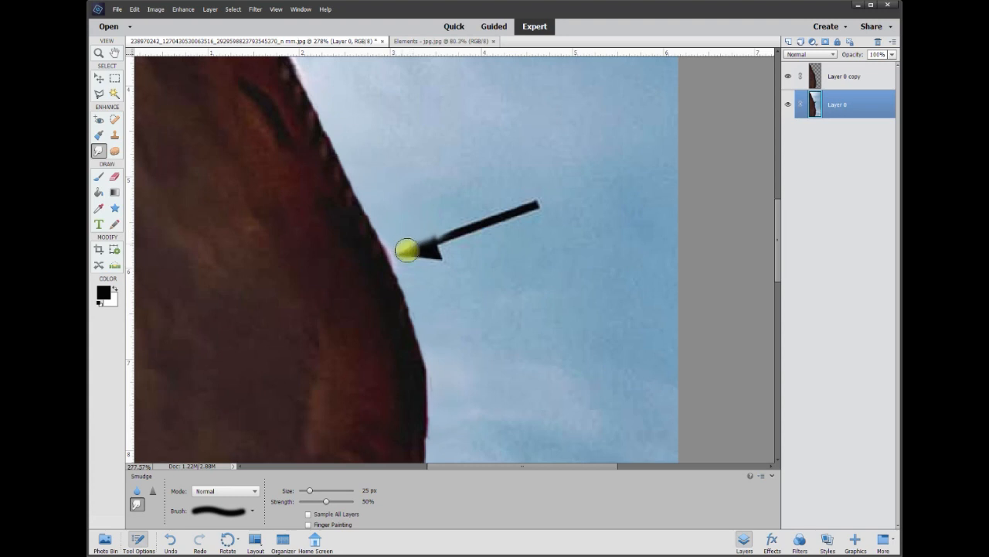
mouse_move(411, 248)
left_mouse_down()
mouse_move(447, 277)
mouse_move(427, 260)
mouse_move(448, 255)
mouse_move(439, 246)
mouse_move(449, 254)
mouse_move(473, 234)
mouse_move(516, 231)
left_mouse_up()
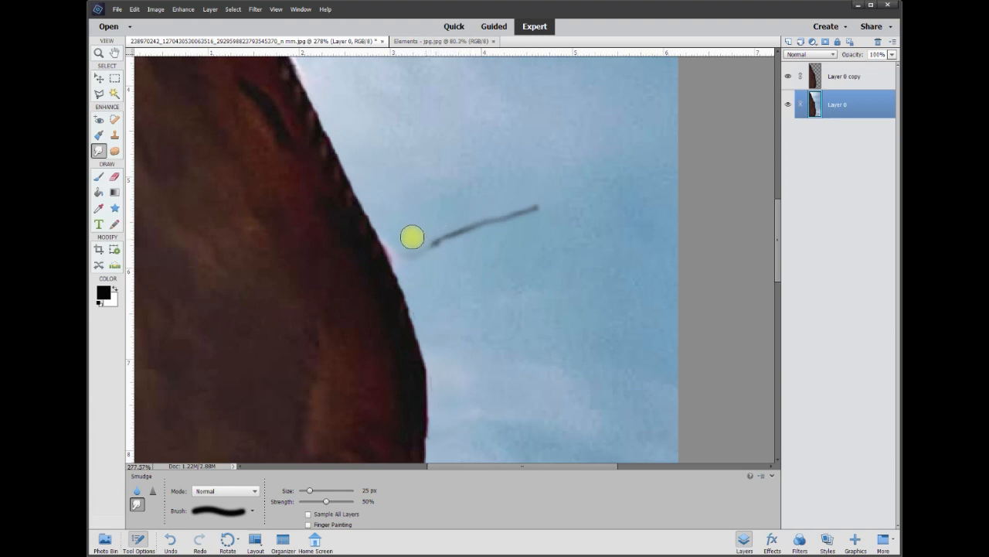
mouse_move(436, 259)
left_mouse_down()
mouse_move(550, 184)
mouse_move(498, 200)
mouse_move(451, 256)
mouse_move(504, 226)
mouse_move(462, 233)
left_mouse_up()
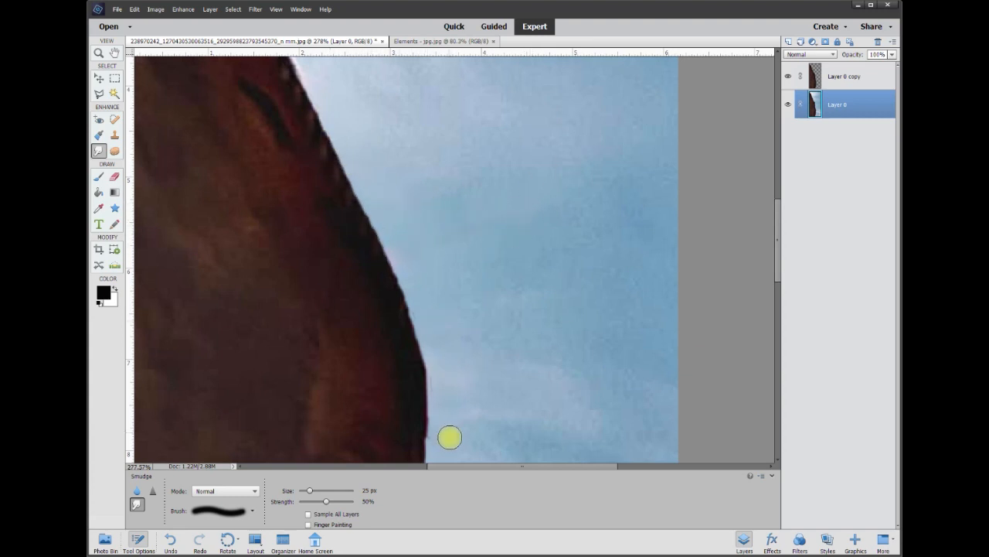
- Smudge away the remaining fringe on Layer 0 along the rock's upper edge to its peak with a 50 px brush
scroll(450, 437, "up", 4)
left_click_drag(579, 467, 536, 467)
key("bracketright")
key("bracketright")
key("bracketright")
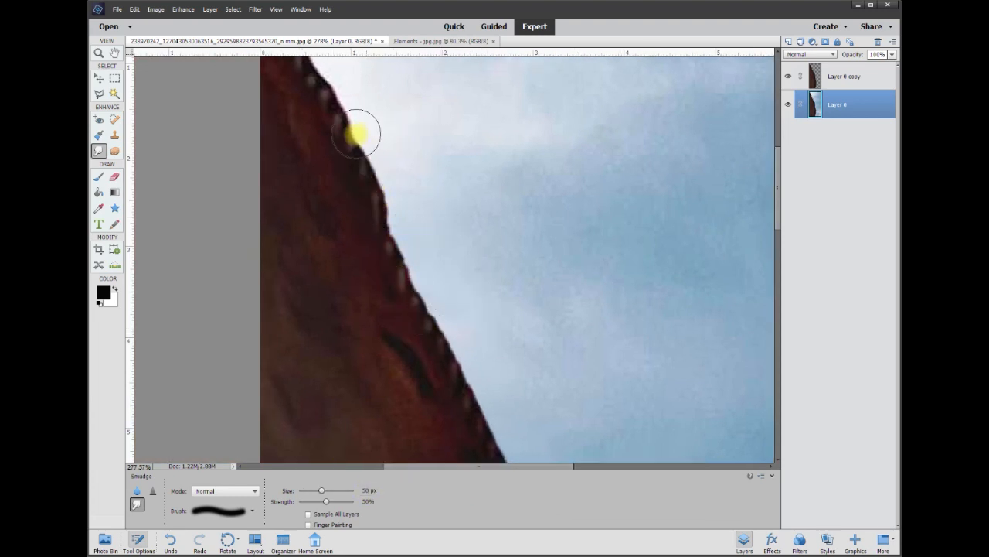
scroll(357, 133, "up", 2)
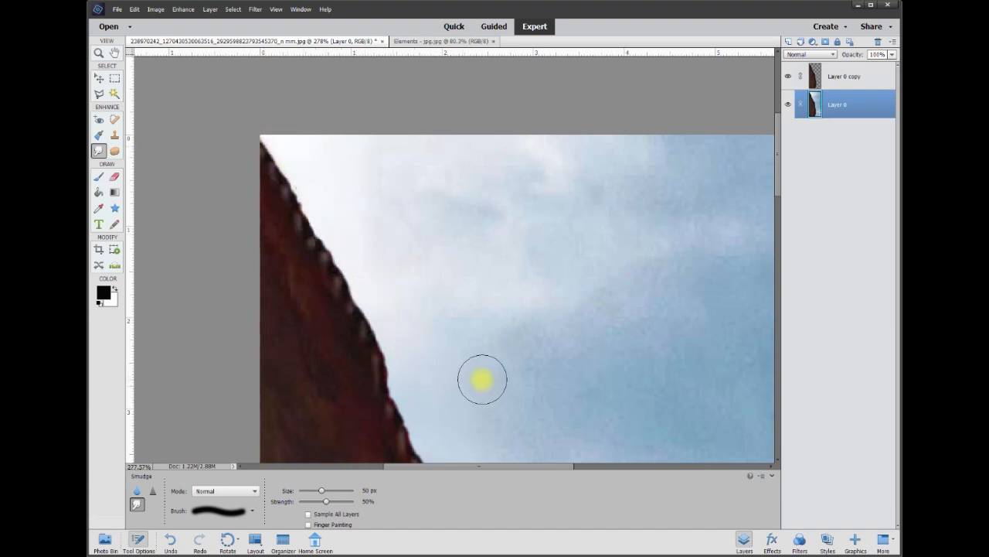
- Examine the rock's edge across the whole image with the Move tool active and no layer selected
scroll(508, 397, "down", 4)
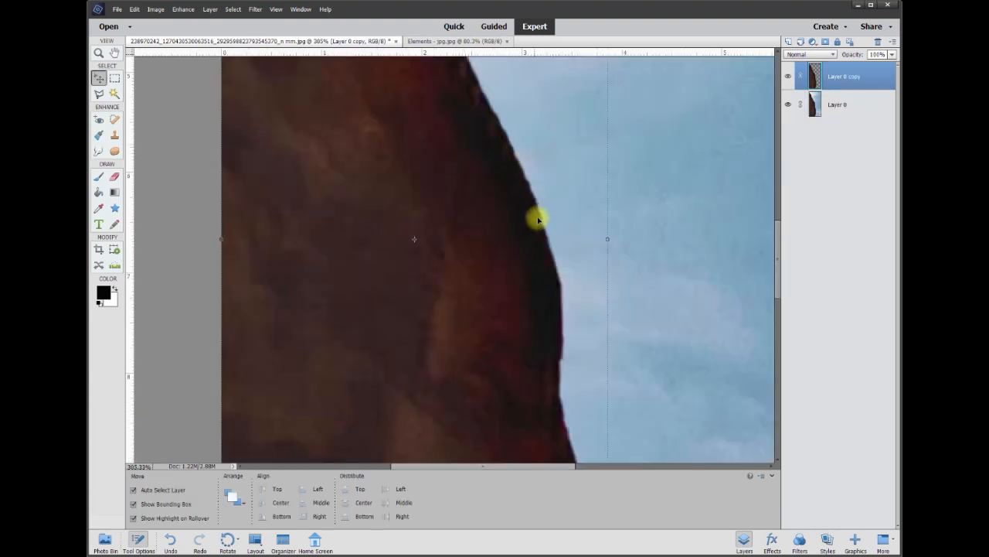
scroll(654, 301, "down", 8)
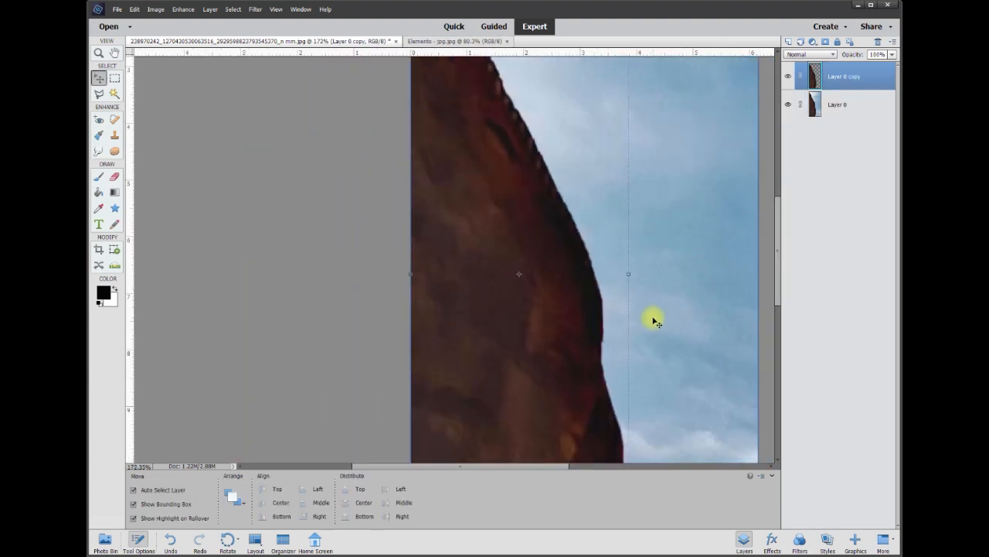
scroll(601, 311, "up", 1)
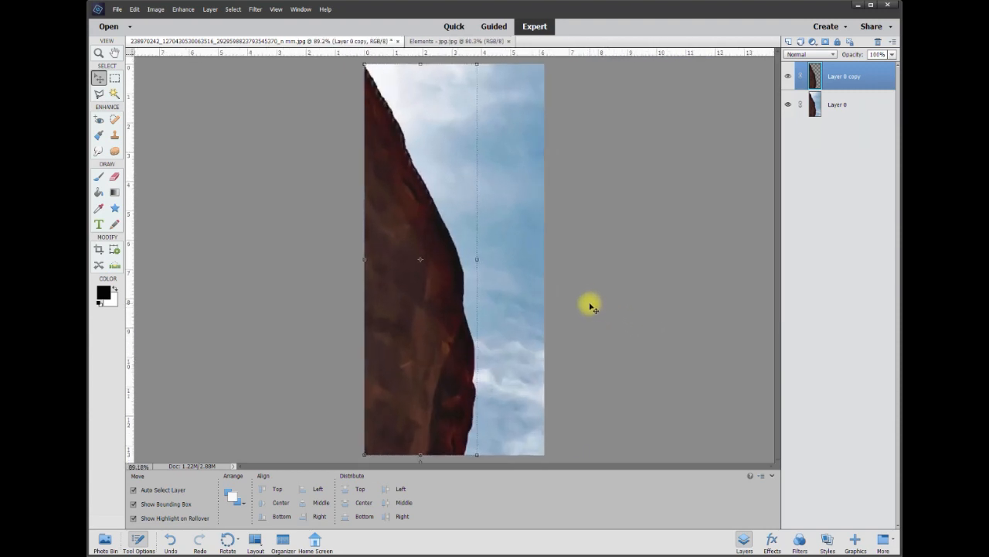
left_click(620, 308)
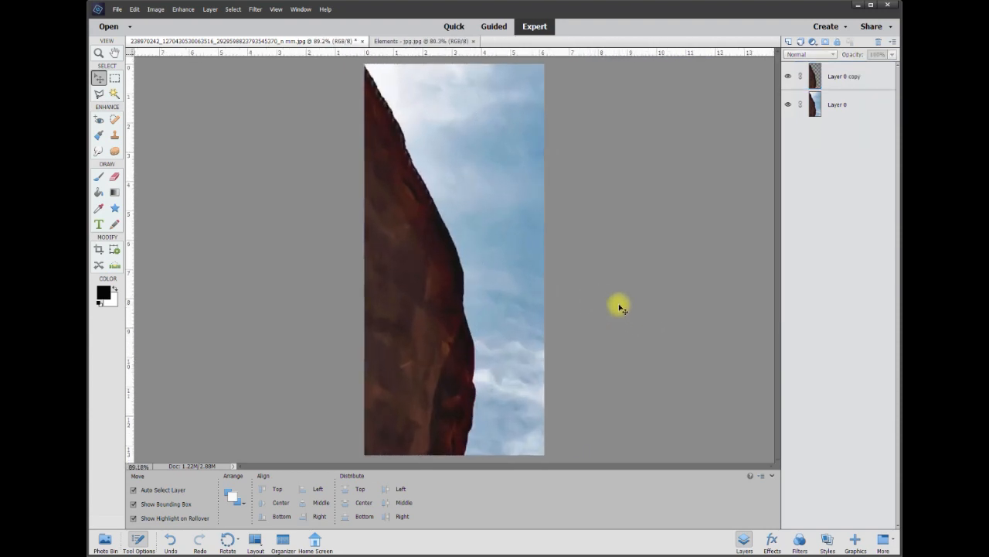